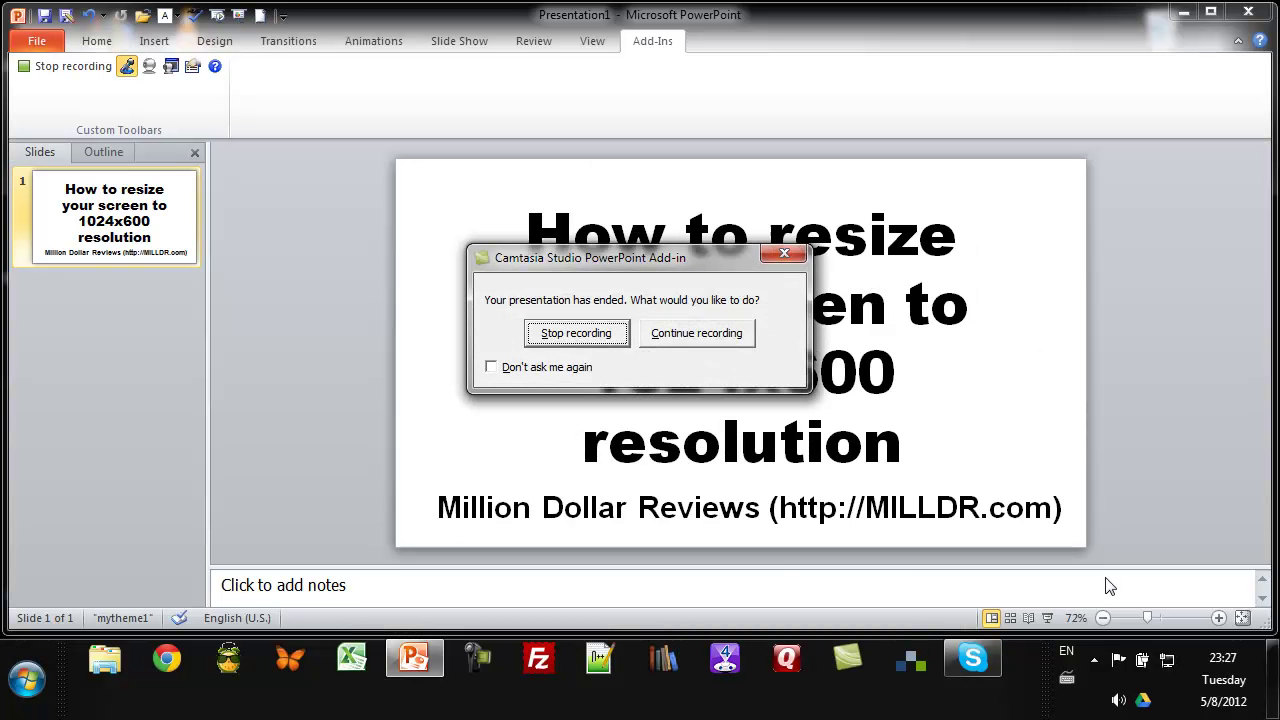
# Dismiss the end-of-show prompt by choosing Continue recording in the Camtasia dialog.
pyautogui.click(727, 339)
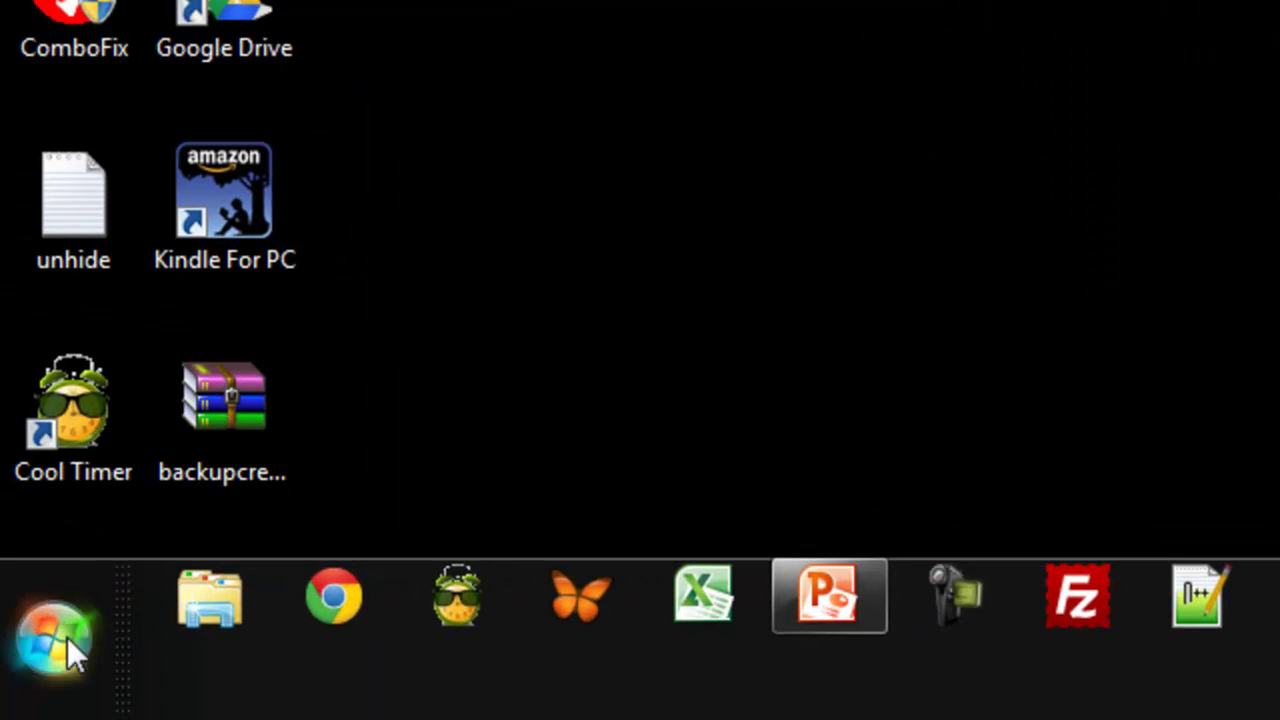
# Search the Start menu for 'nvidia', fixing typos until NVIDIA Control Panel is listed.
pyautogui.click(65, 643)
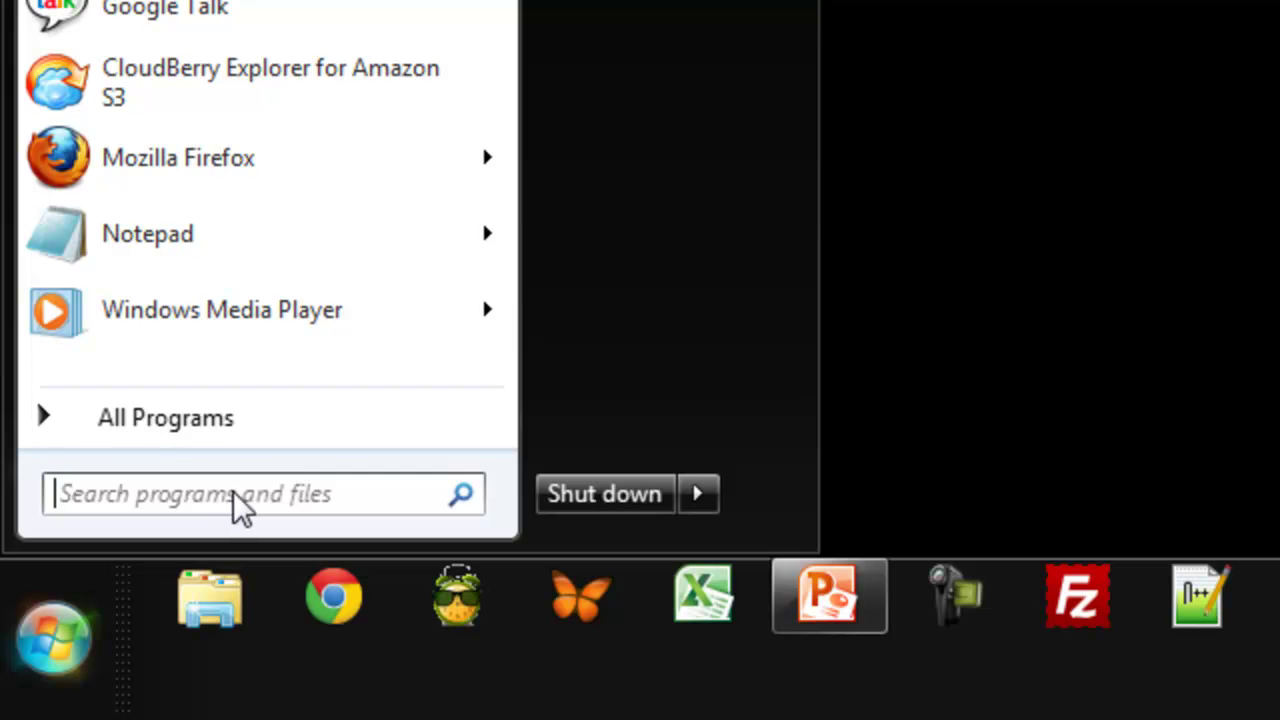
pyautogui.click(240, 505)
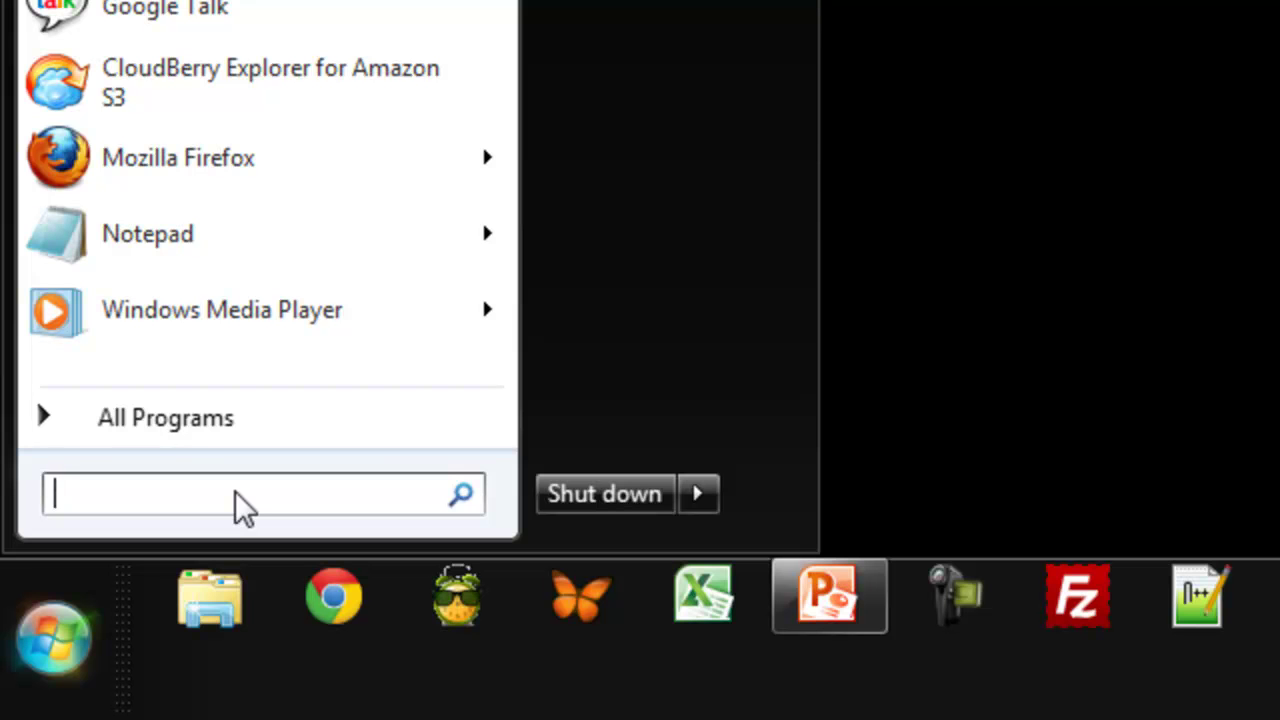
pyautogui.write('nv')
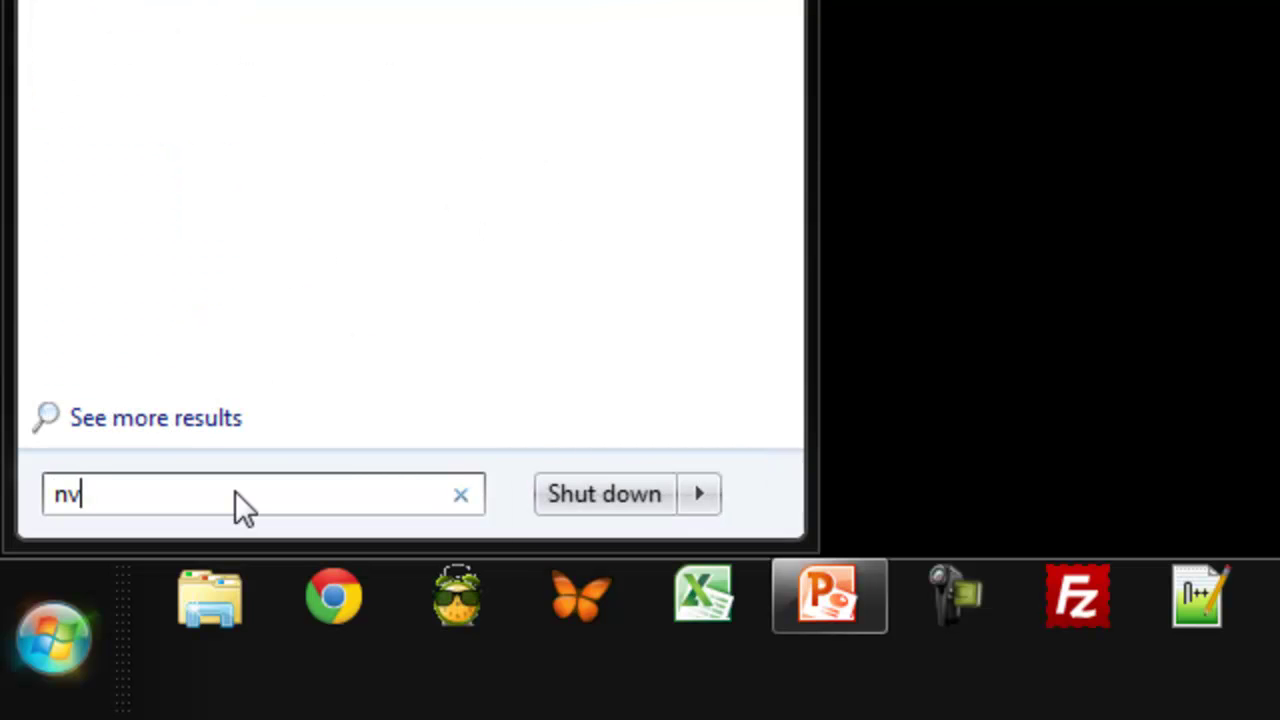
pyautogui.write('i')
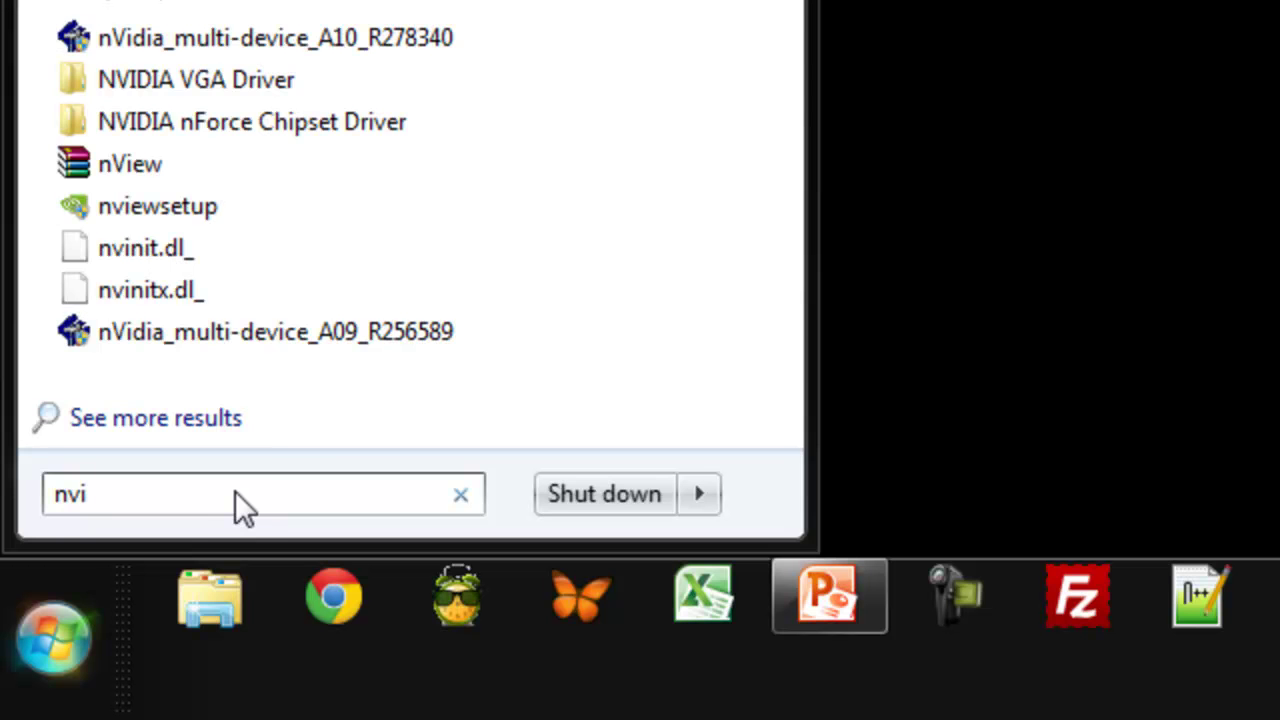
pyautogui.click(46, 639)
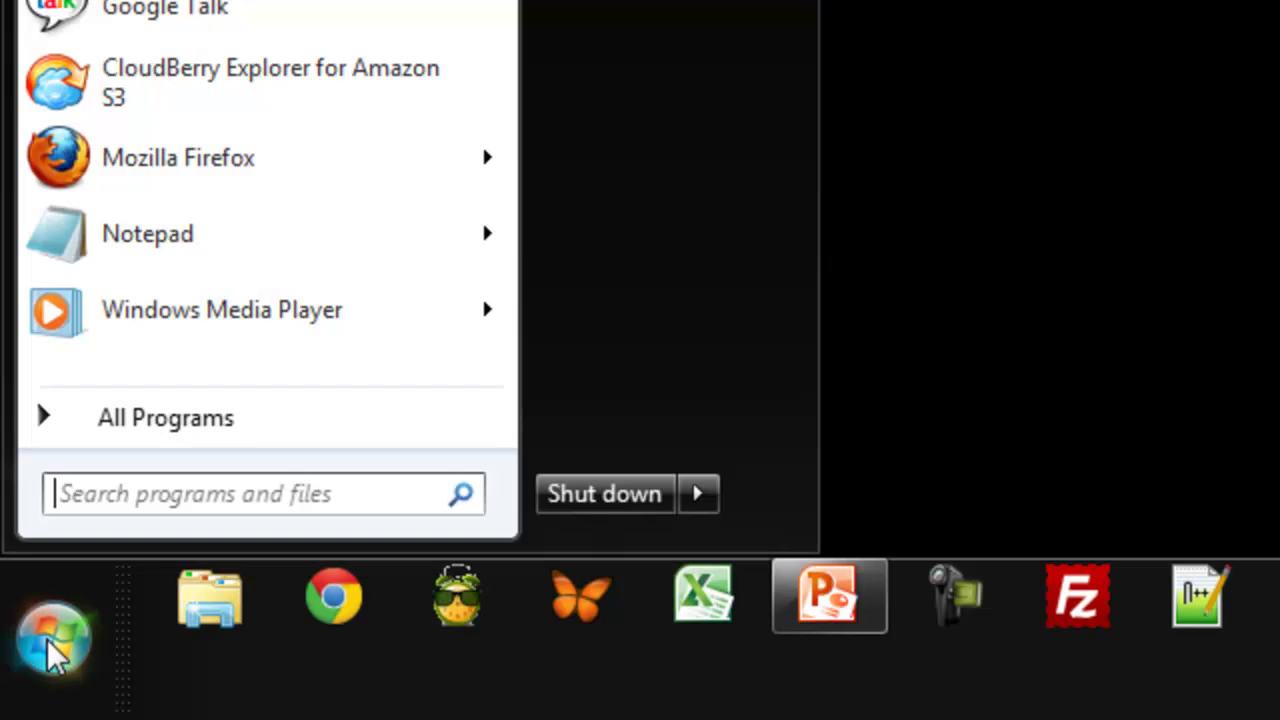
pyautogui.click(239, 495)
pyautogui.write('n')
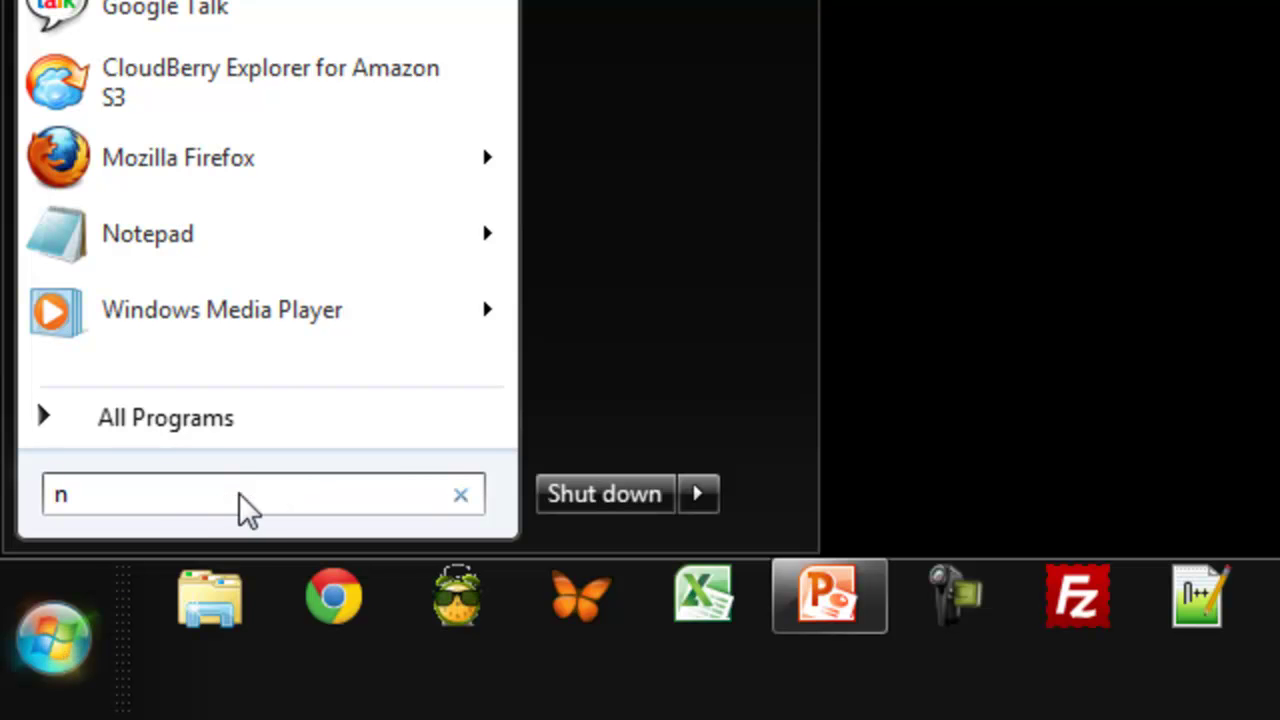
pyautogui.write('vi')
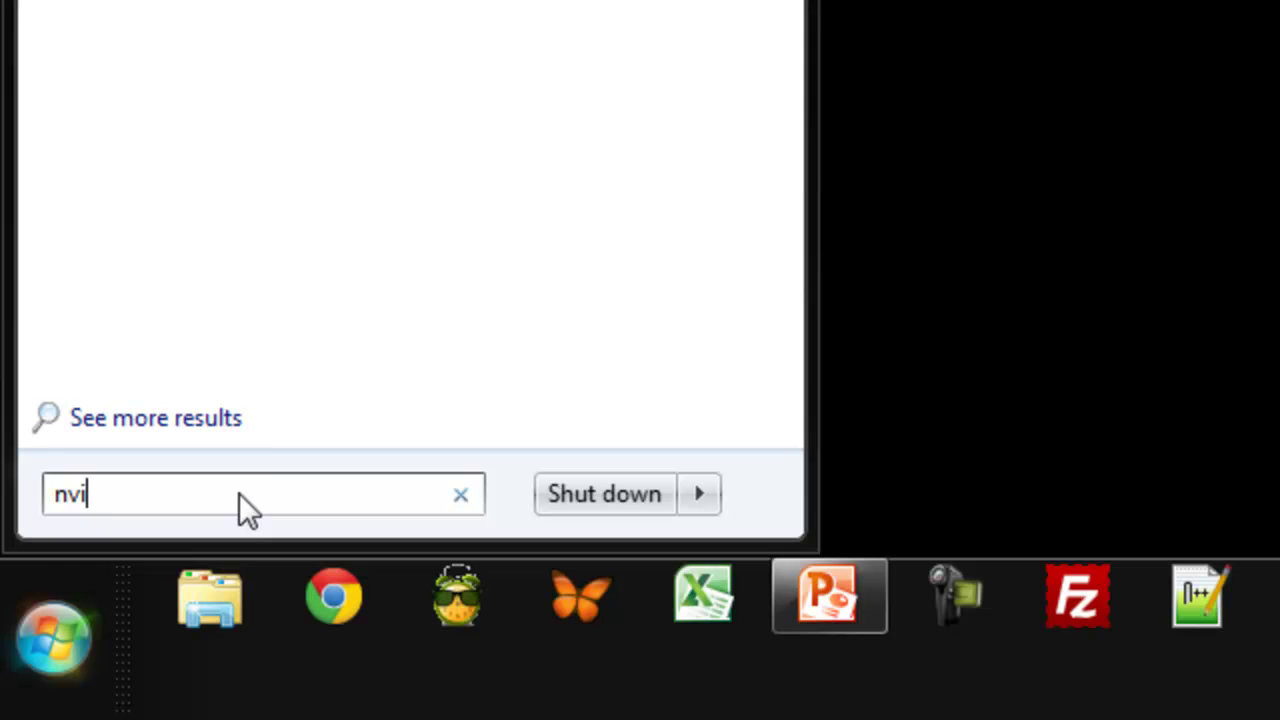
pyautogui.write('u')
pyautogui.press('BackSpace')
pyautogui.write('fi')
pyautogui.press('BackSpace')
pyautogui.press('BackSpace')
pyautogui.write('dias')
pyautogui.press('BackSpace')
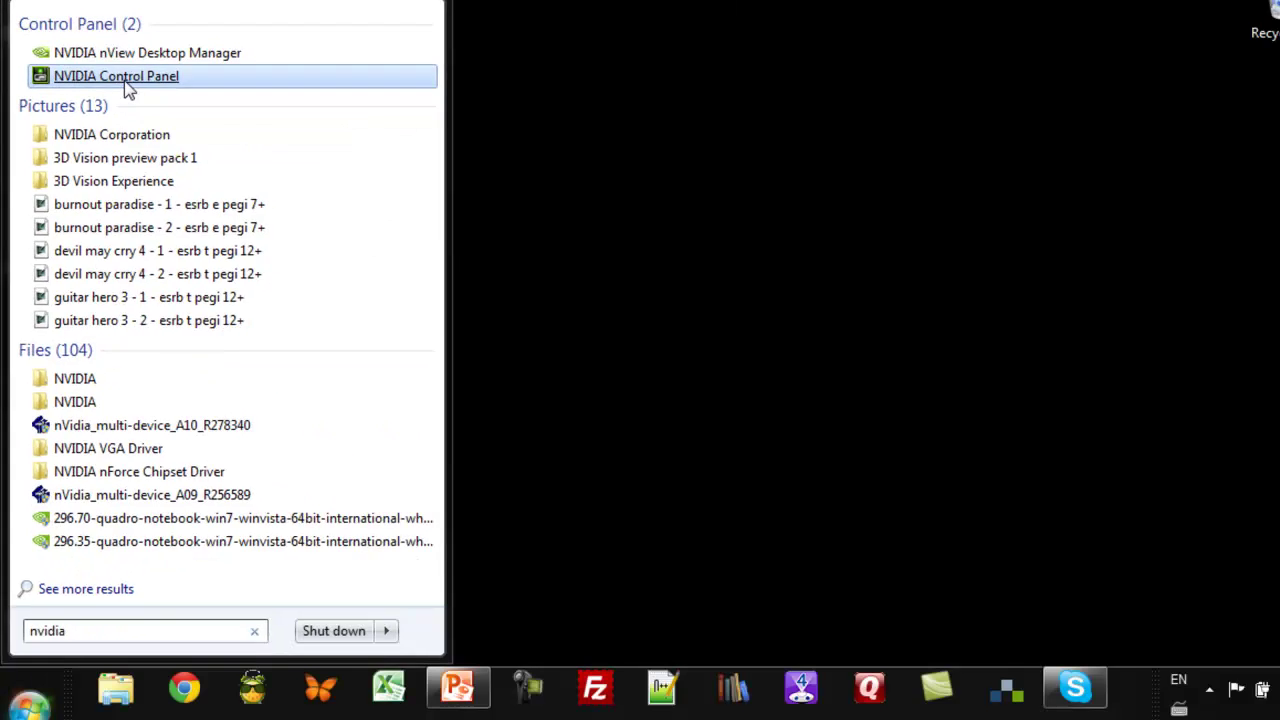
# Launch NVIDIA Control Panel and browse the Change resolution list to its Custom 1024 × 600 entry.
pyautogui.click(128, 88)
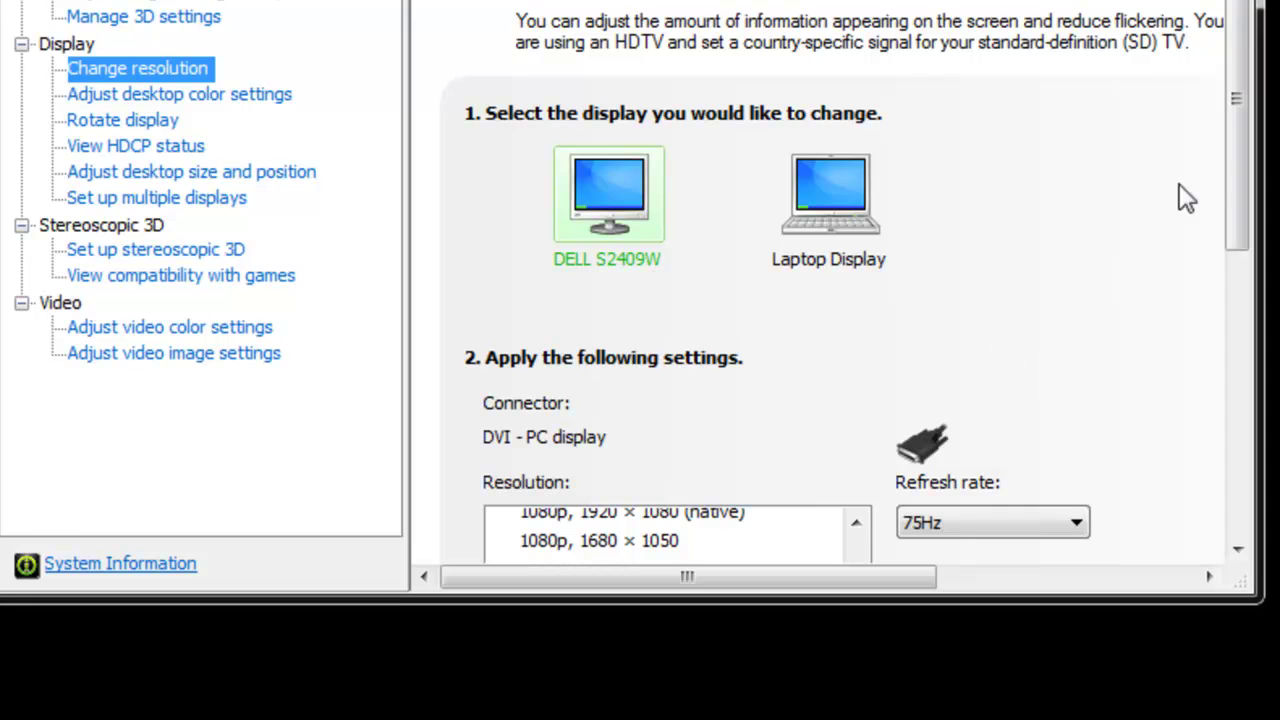
pyautogui.moveTo(1238, 114); pyautogui.dragTo(1230, 272)
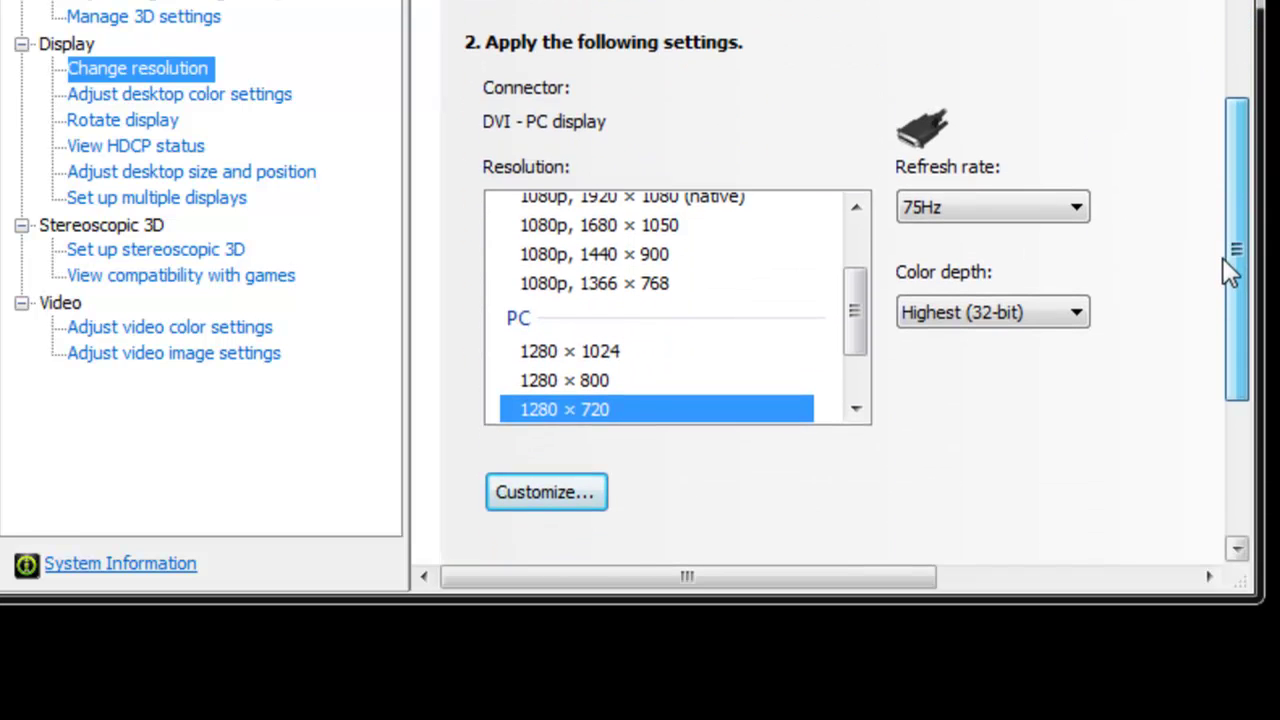
pyautogui.moveTo(857, 300)
pyautogui.mouseDown()
pyautogui.moveTo(866, 257)
pyautogui.moveTo(871, 286)
pyautogui.mouseUp()
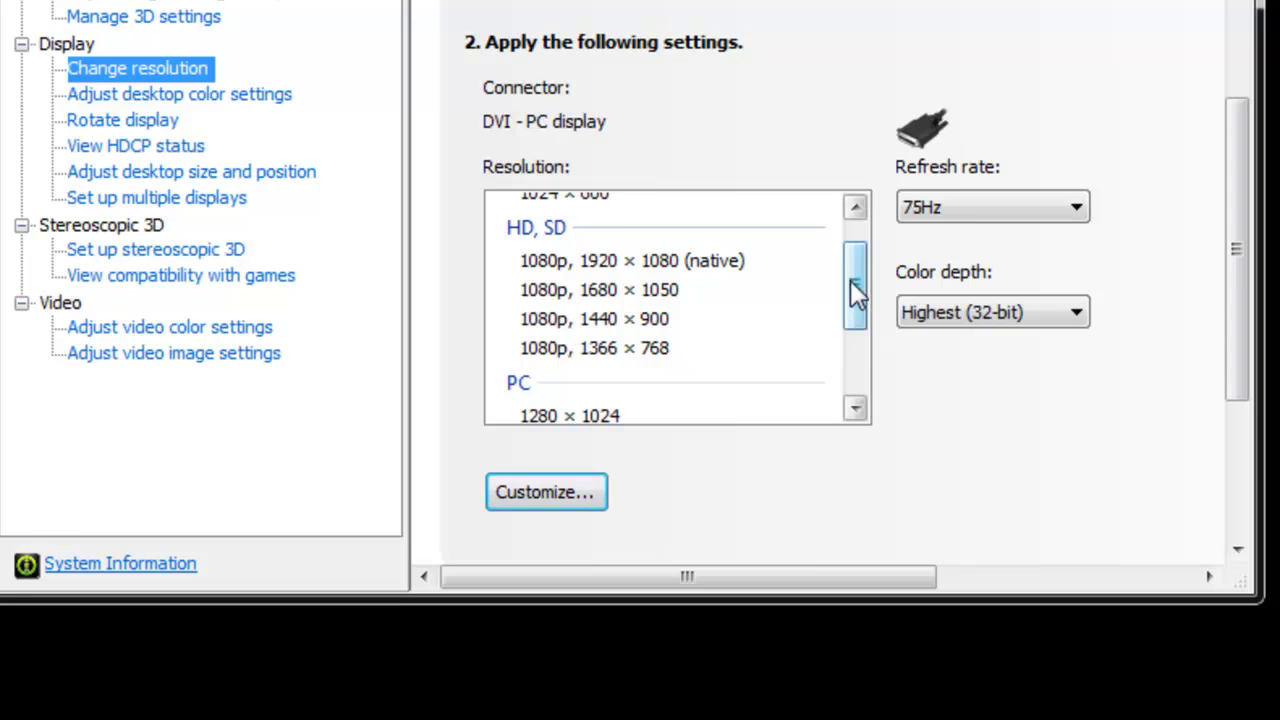
pyautogui.moveTo(857, 290); pyautogui.dragTo(857, 343)
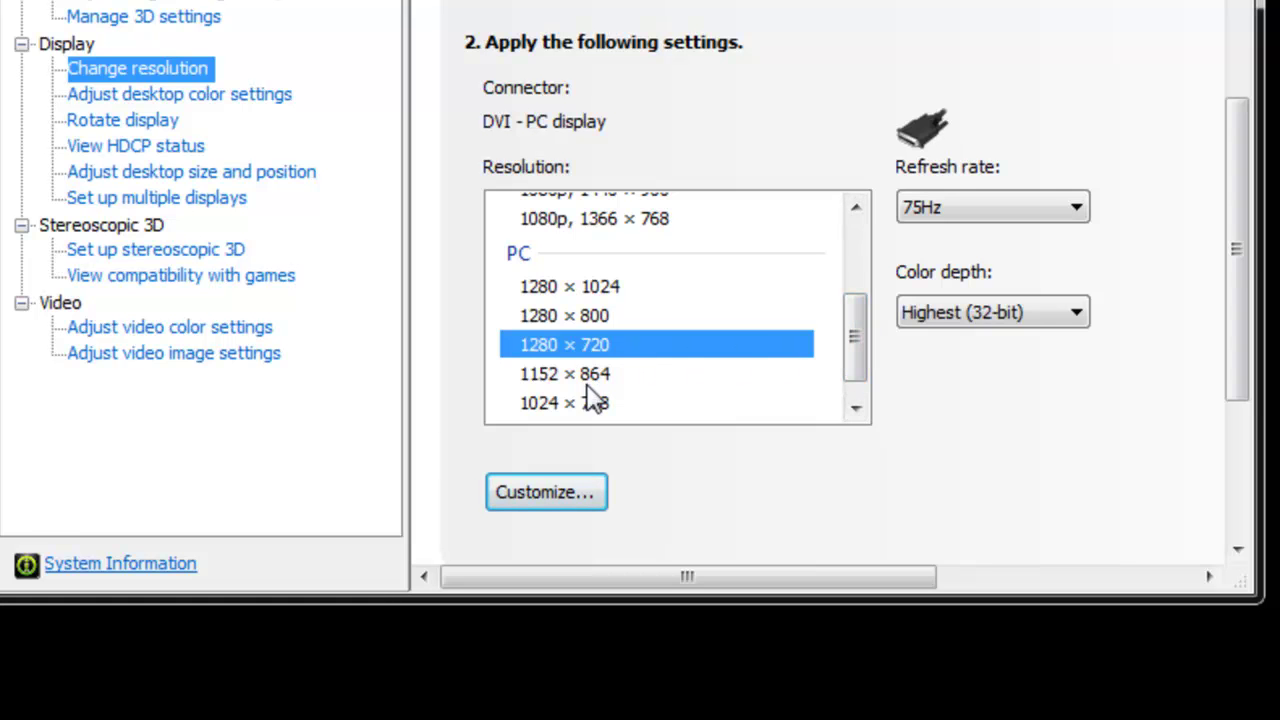
pyautogui.moveTo(855, 346); pyautogui.dragTo(860, 271)
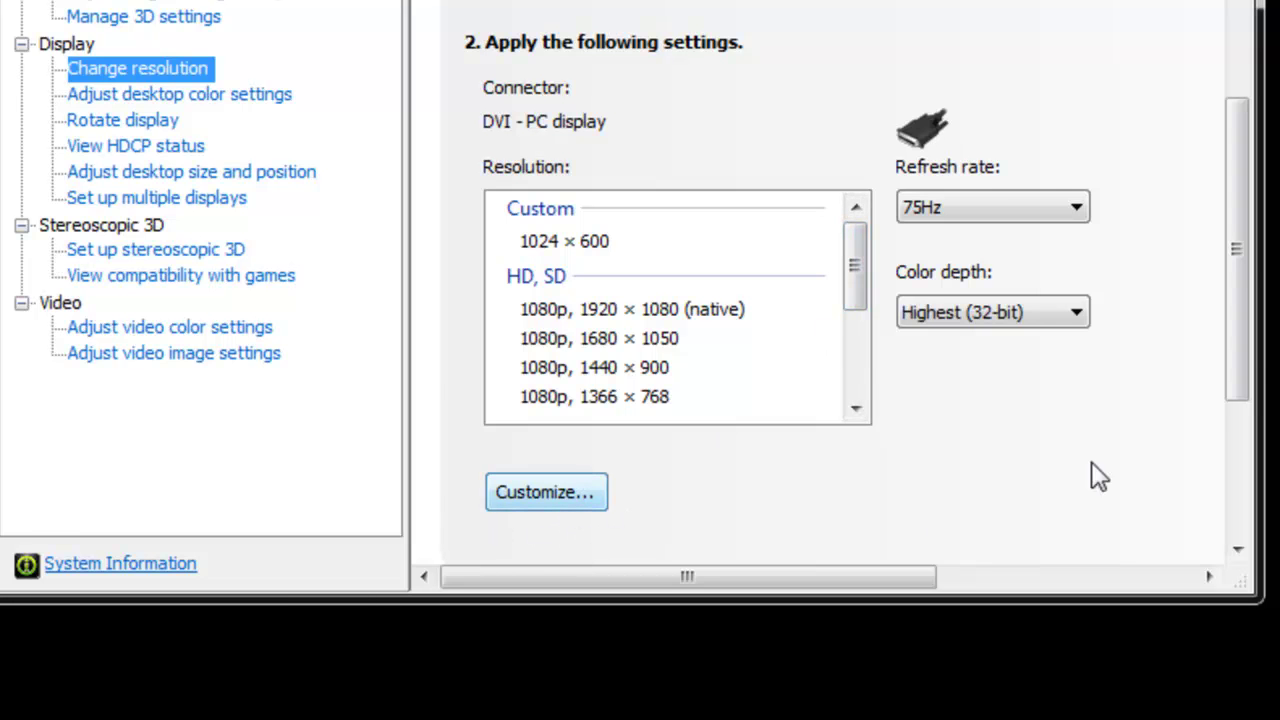
pyautogui.moveTo(1240, 370); pyautogui.dragTo(1240, 508)
pyautogui.scroll(5, 1240, 508)
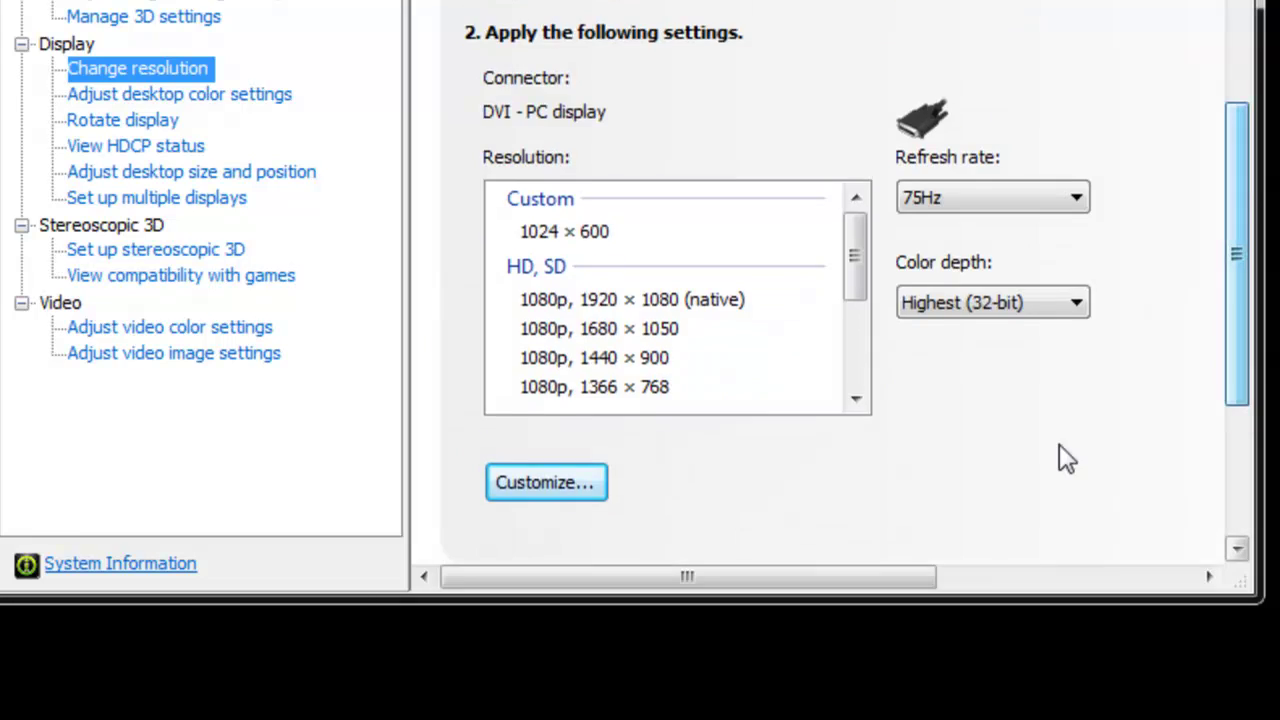
# Create a custom resolution of 1024 horizontal pixels by 600 vertical lines and test it.
pyautogui.click(557, 492)
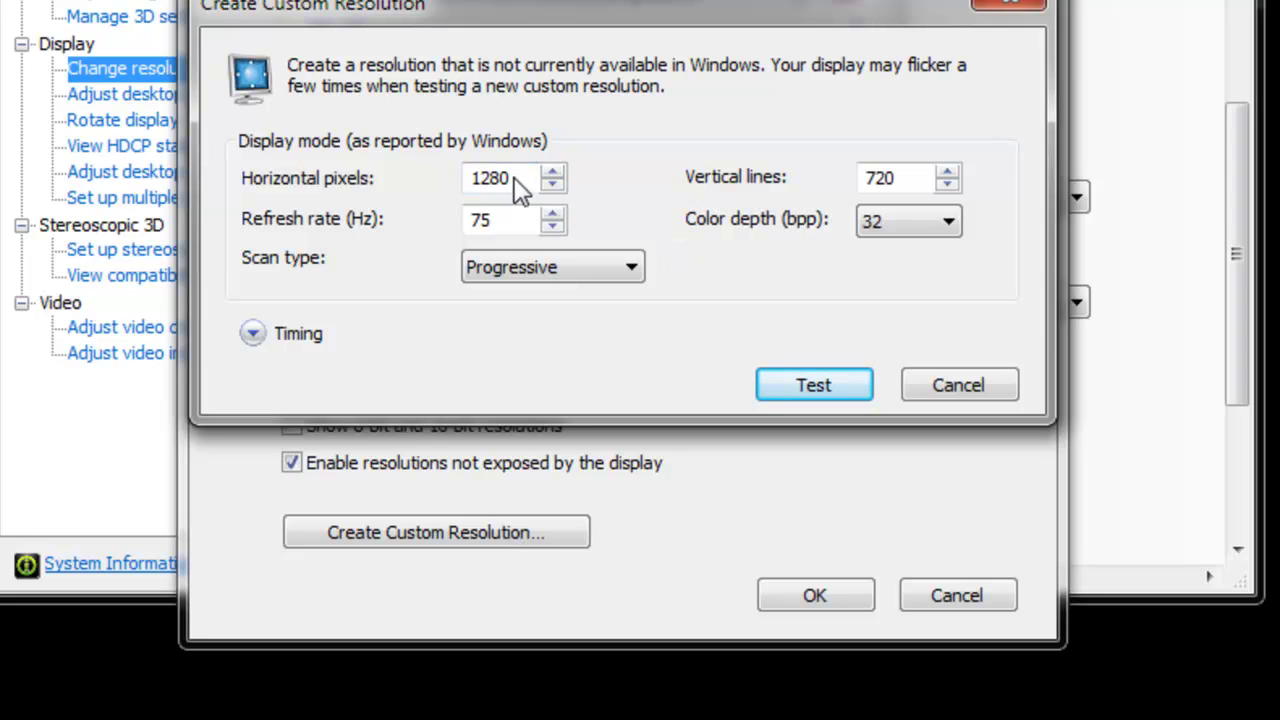
pyautogui.moveTo(517, 177); pyautogui.dragTo(455, 175)
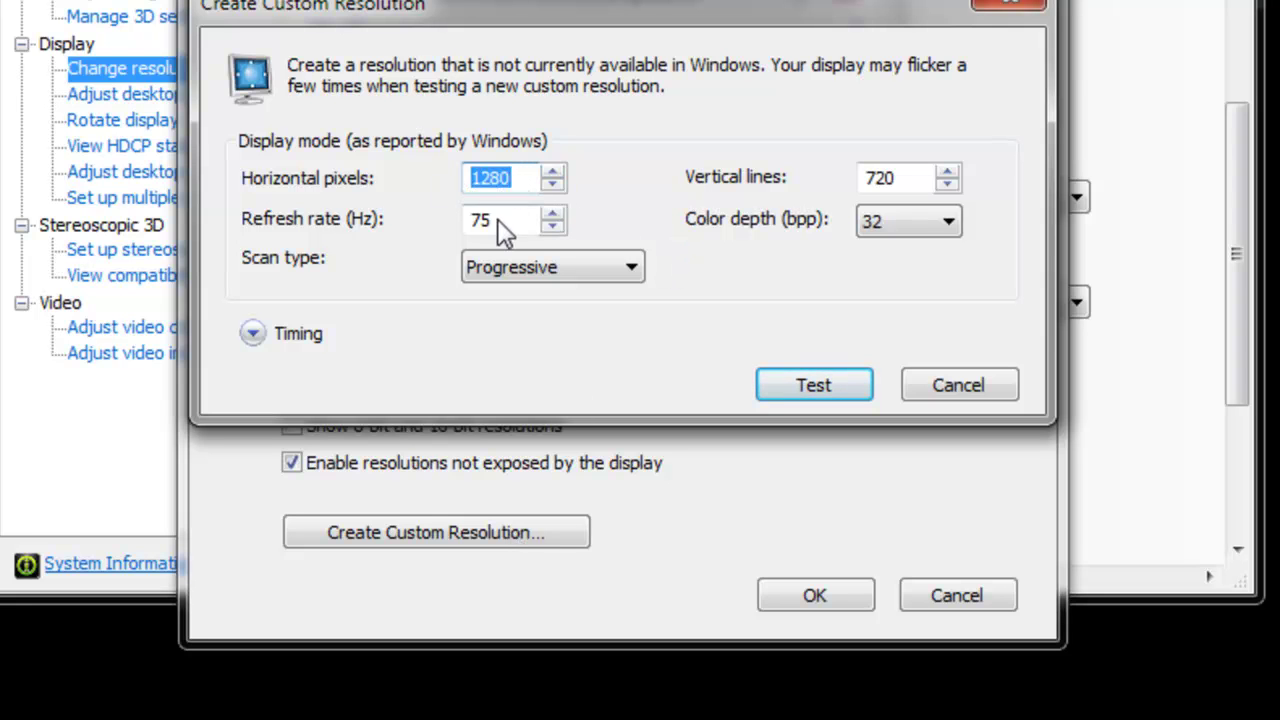
pyautogui.write('1024')
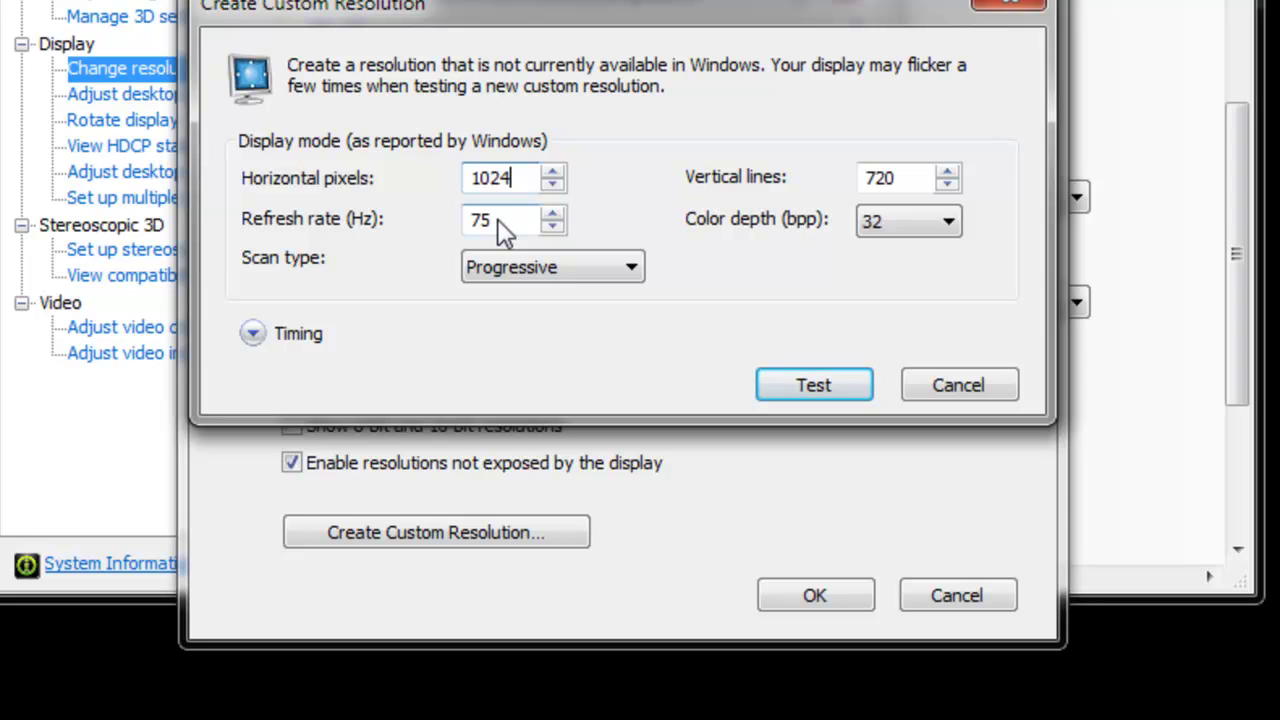
pyautogui.moveTo(900, 178); pyautogui.dragTo(789, 185)
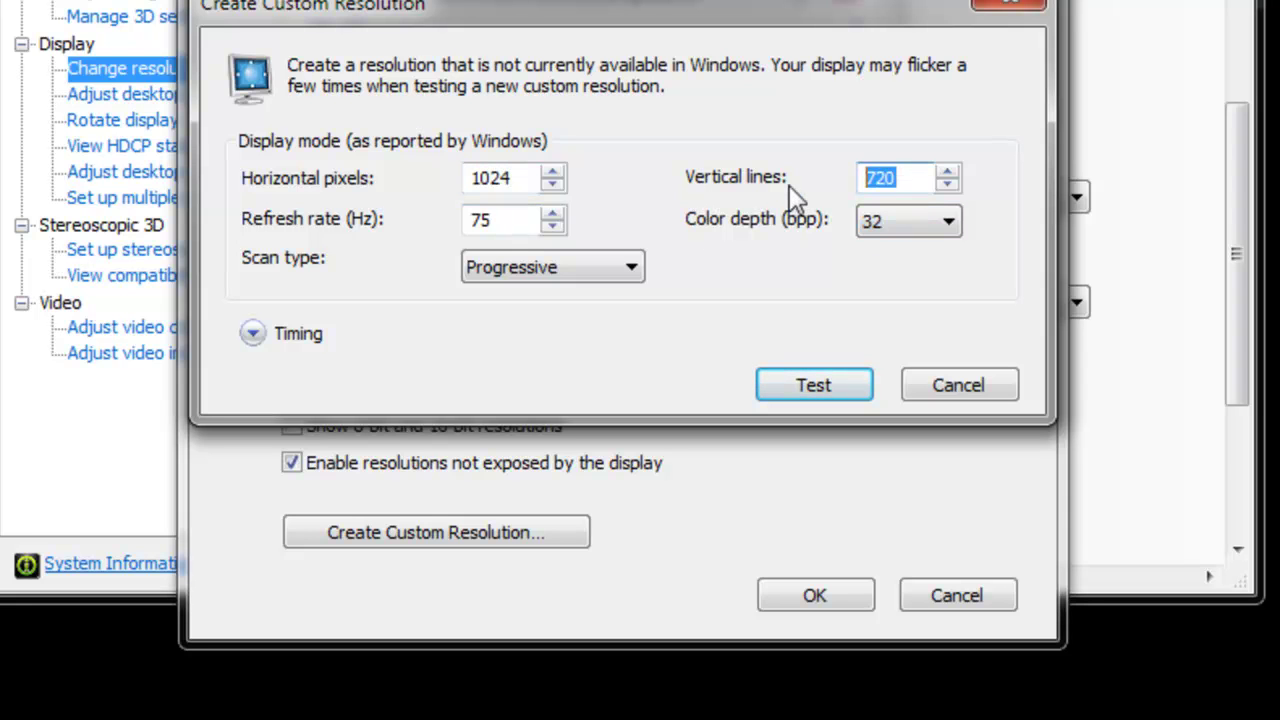
pyautogui.write('600')
pyautogui.press('Tab')
pyautogui.hotkey('shift', 'Tab')
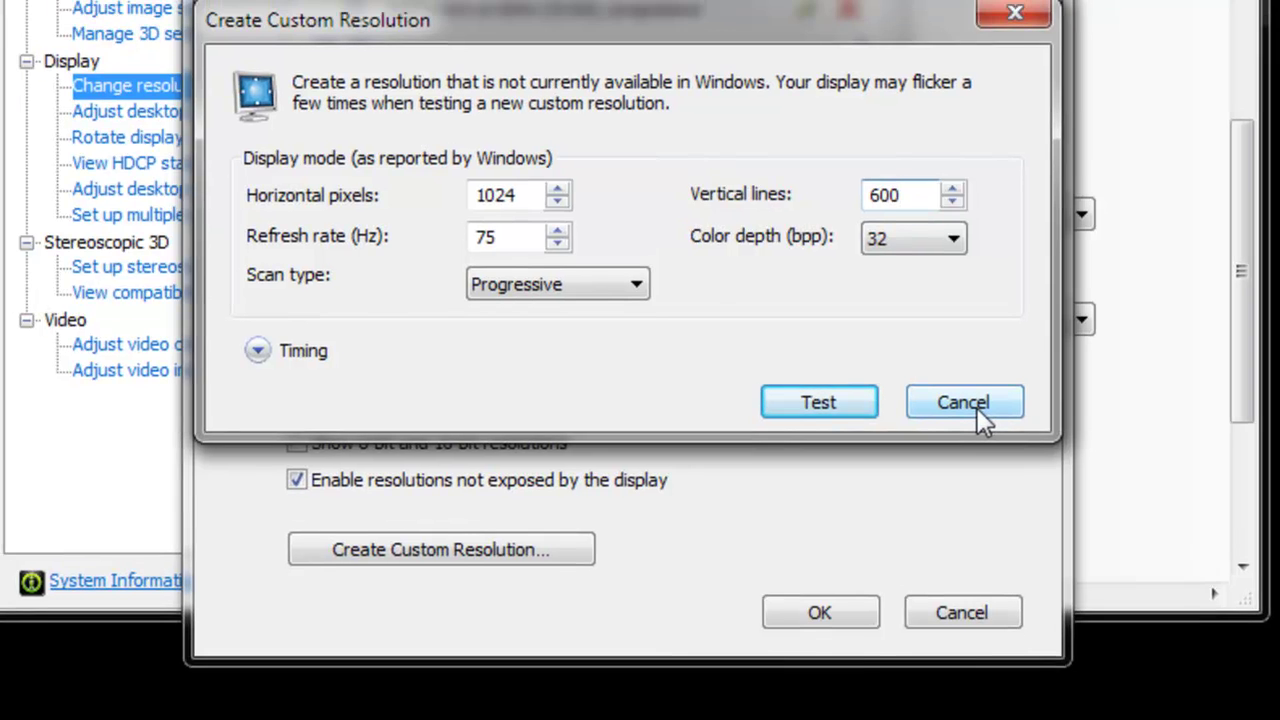
pyautogui.click(970, 390)
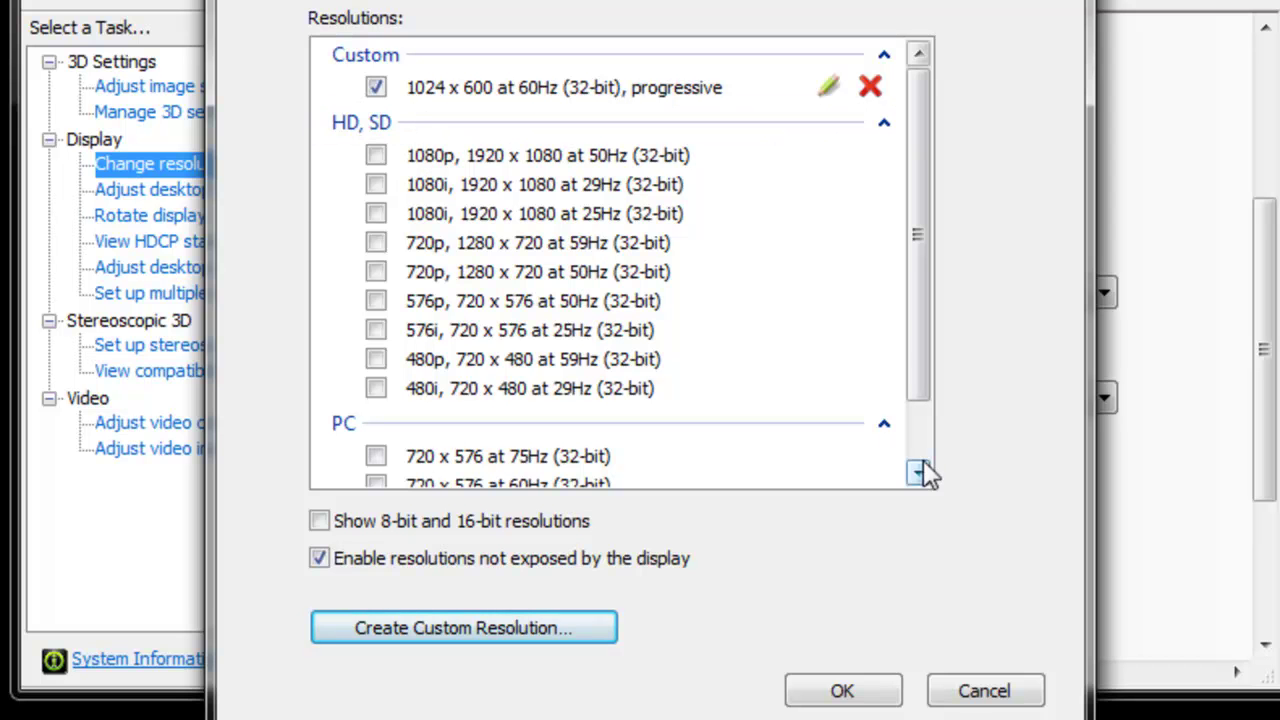
# Close Customize, then open Windows Screen Resolution and browse the Dell S2409W's available resolutions.
pyautogui.click(968, 697)
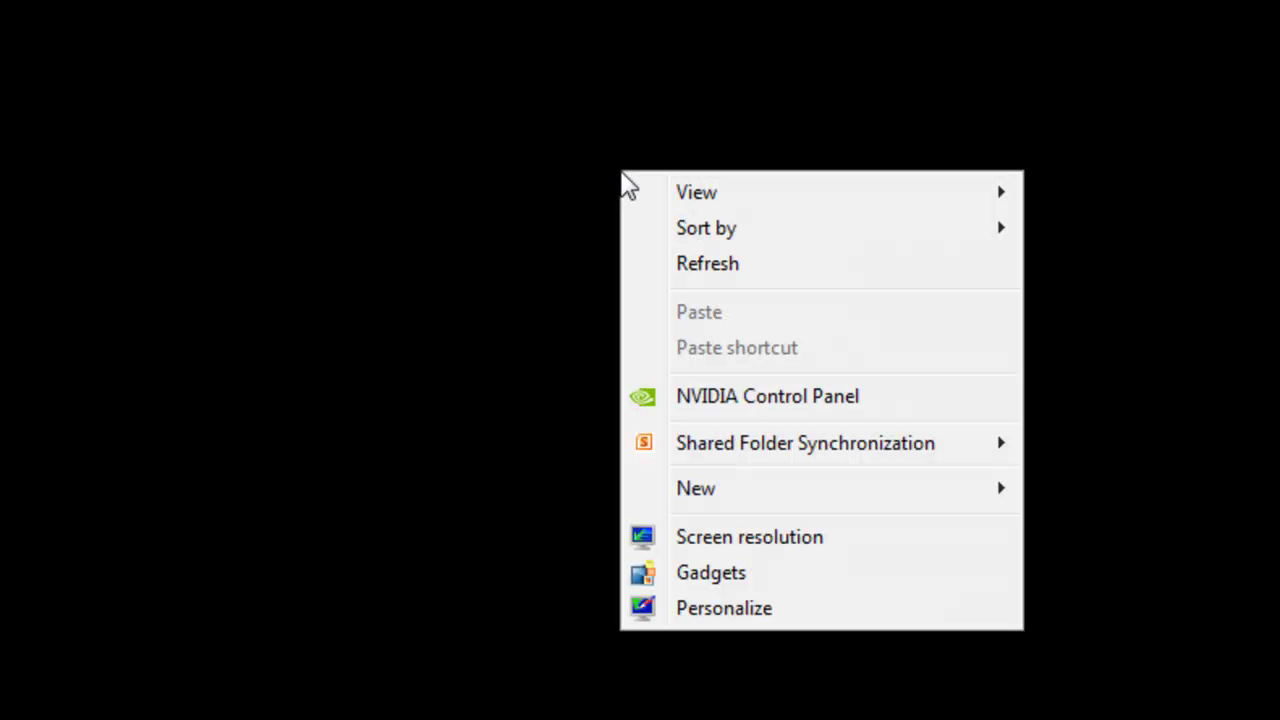
pyautogui.click(784, 544)
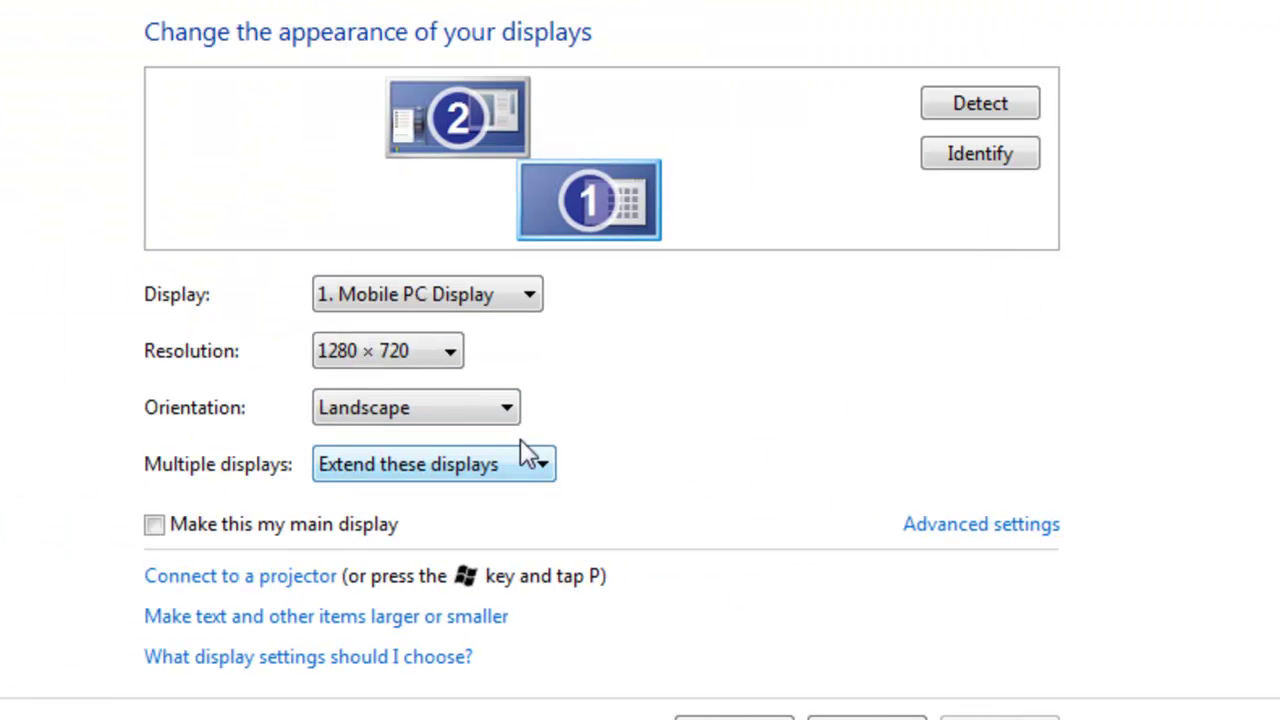
pyautogui.click(489, 315)
pyautogui.click(490, 352)
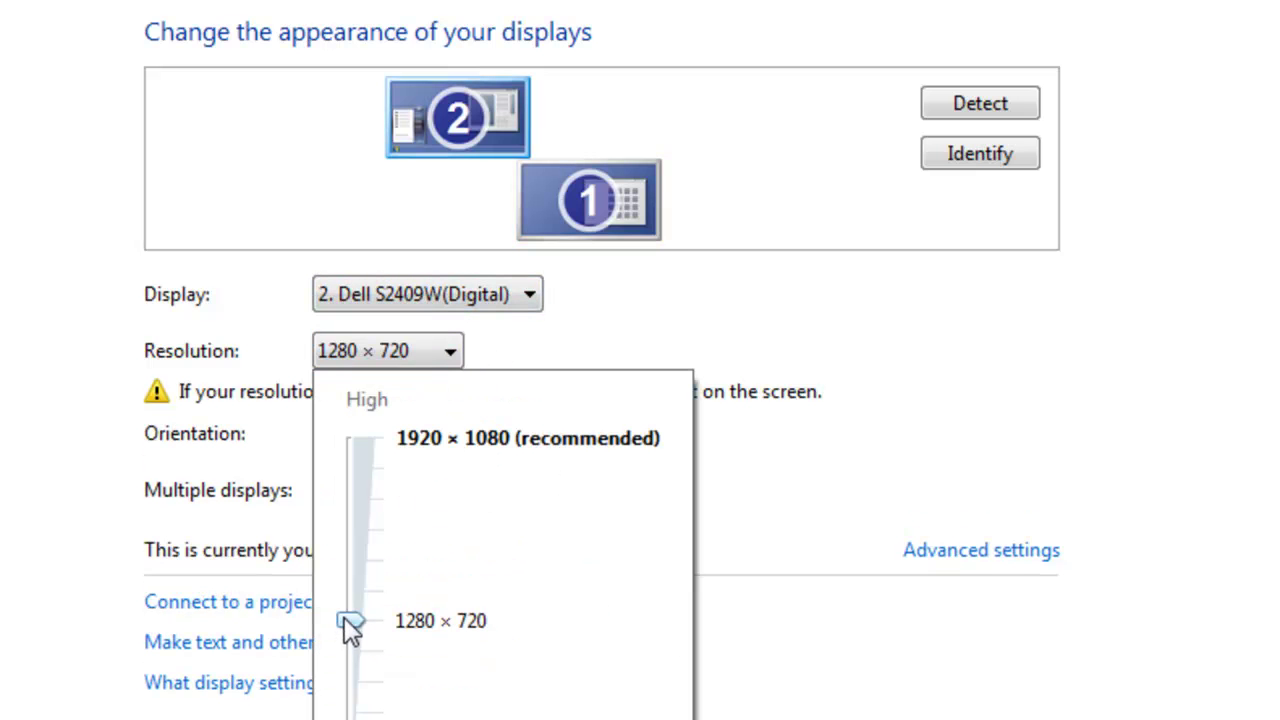
pyautogui.moveTo(348, 622)
pyautogui.mouseDown()
pyautogui.moveTo(357, 710)
pyautogui.moveTo(366, 634)
pyautogui.mouseUp()
# Close the resolution slider popup, keeping the Dell S2409W at 1280 × 720.
pyautogui.click(1008, 447)
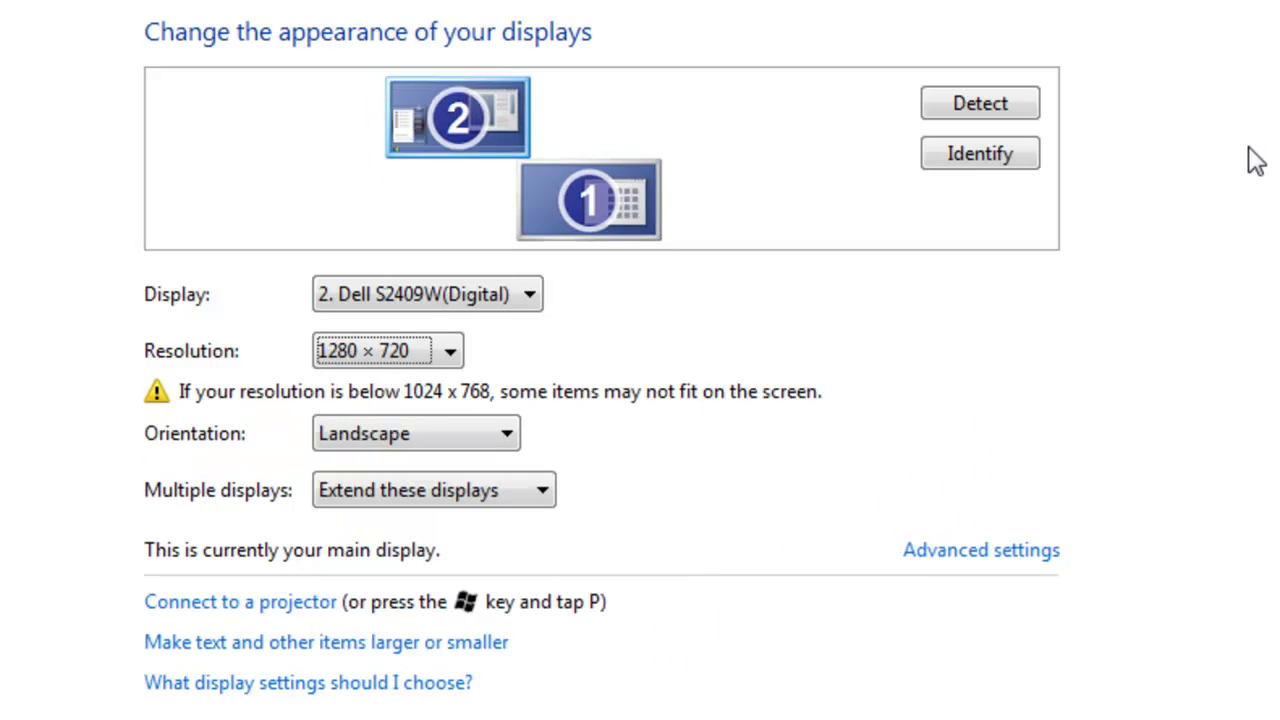